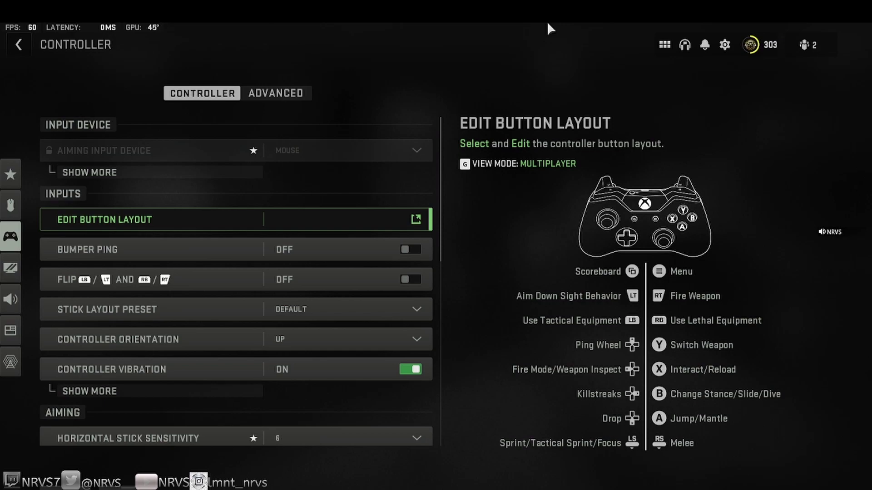
Step: Review the controller's input, aiming and gameplay settings down to the armor plate behavior
scroll(349, 125, down, 1)
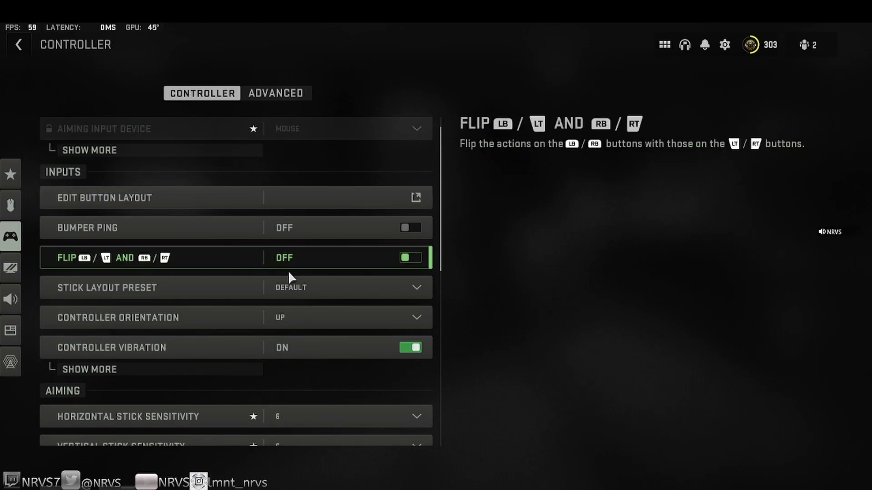
scroll(288, 273, down, 2)
scroll(307, 319, down, 9)
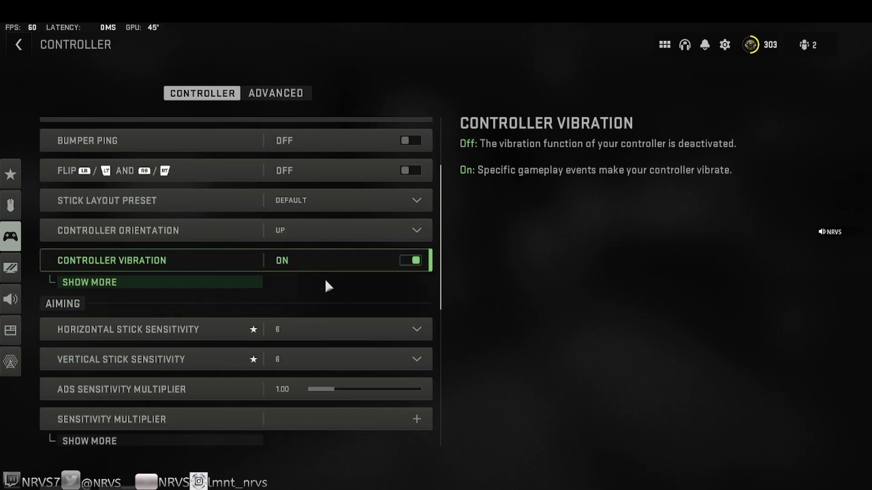
scroll(332, 273, down, 7)
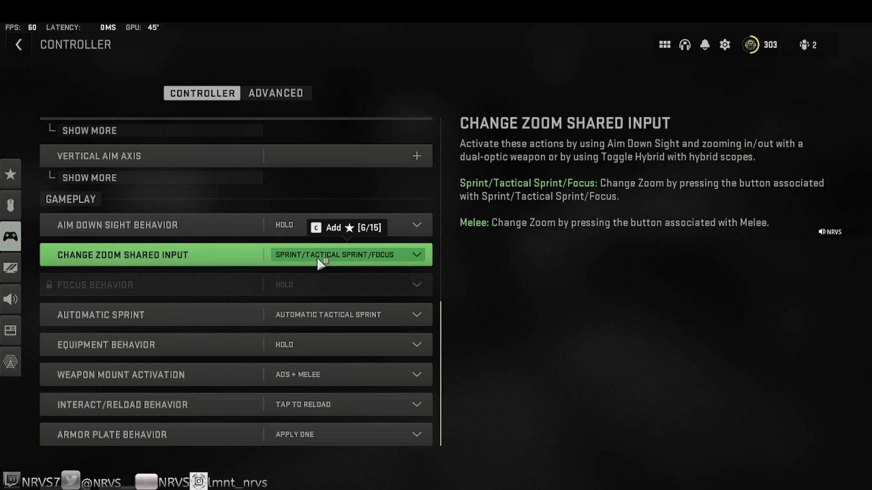
Step: In the advanced controller settings, check the aim assist type options and choose Dynamic as the aim response curve type
click(289, 95)
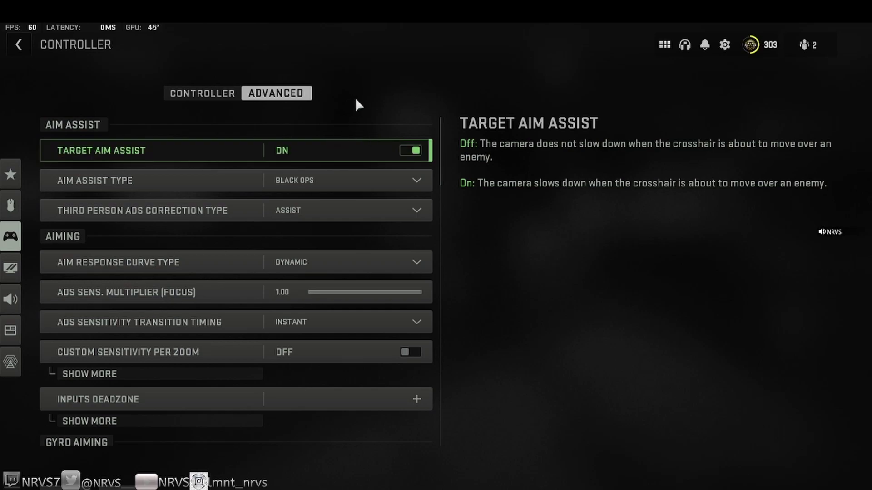
click(332, 180)
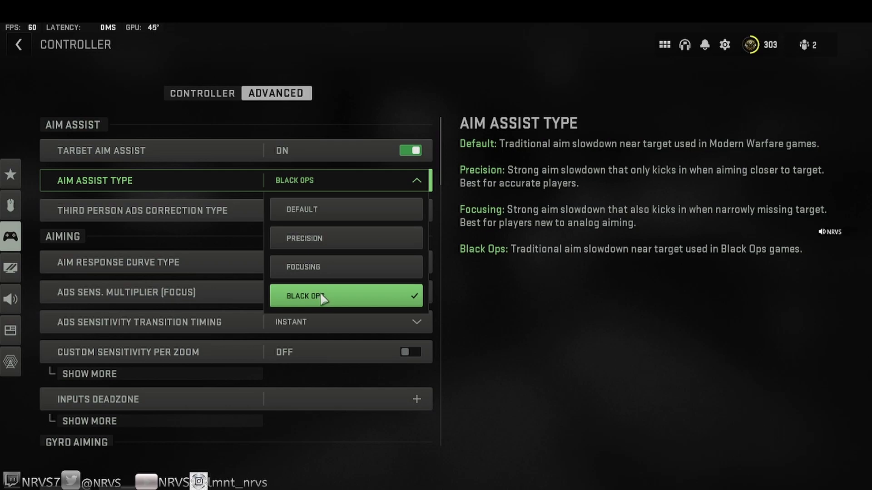
click(370, 99)
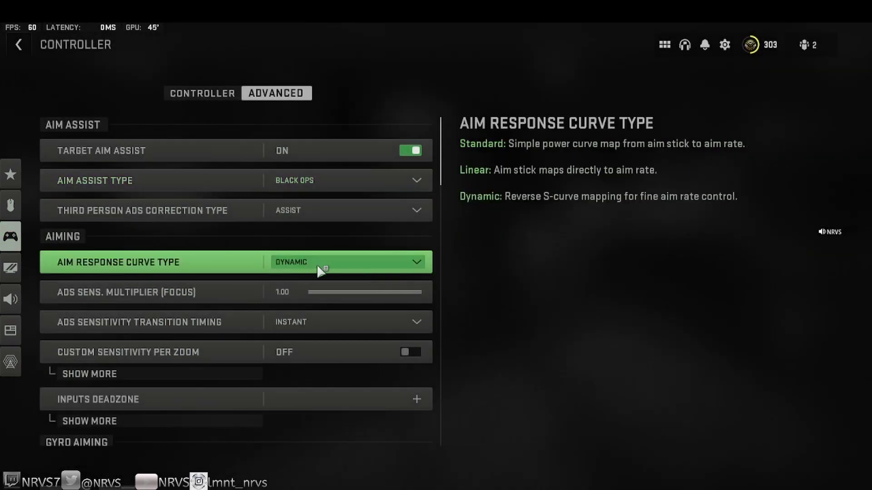
click(317, 265)
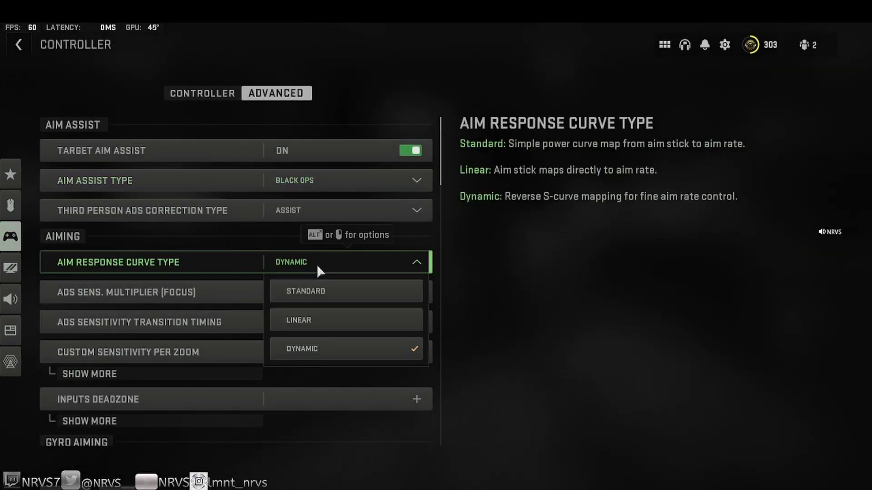
click(317, 342)
Step: Expand the inputs deadzone settings and set the left trigger deadzone to 0.00
scroll(187, 279, down, 3)
click(211, 295)
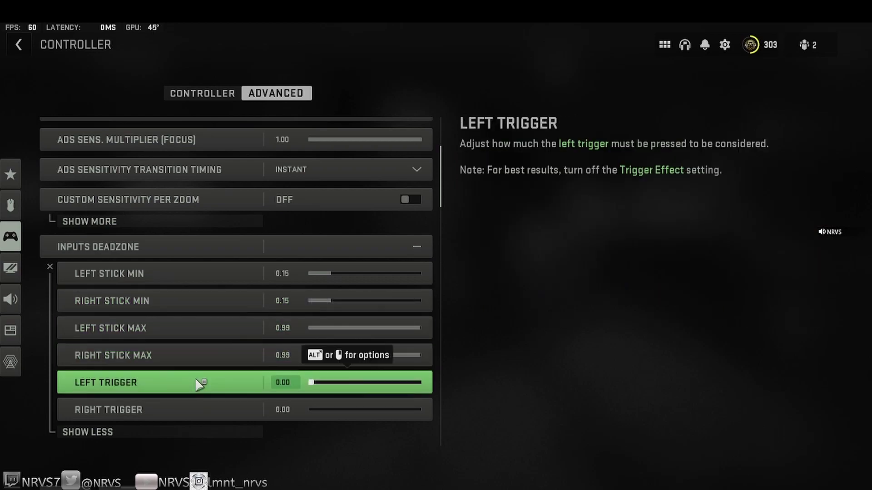
click(316, 385)
drag(313, 390, 306, 397)
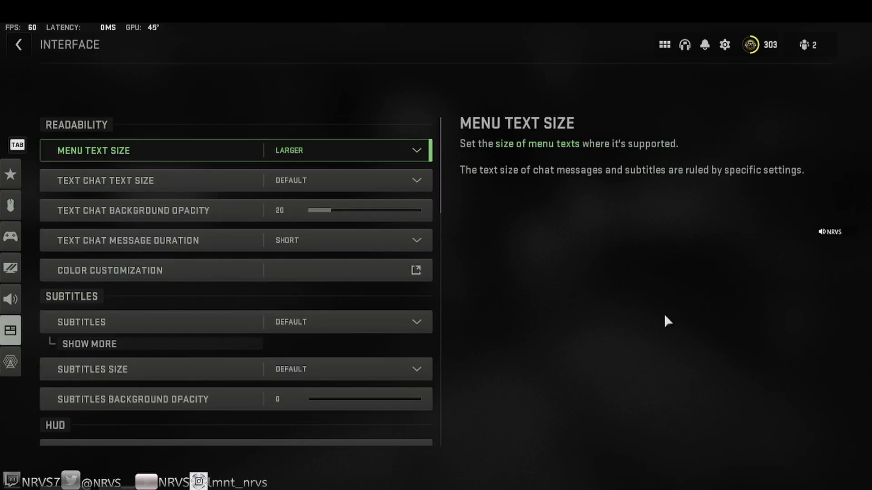
Step: Open the interface color customization, review the interface element colors and open the enemy color
click(161, 269)
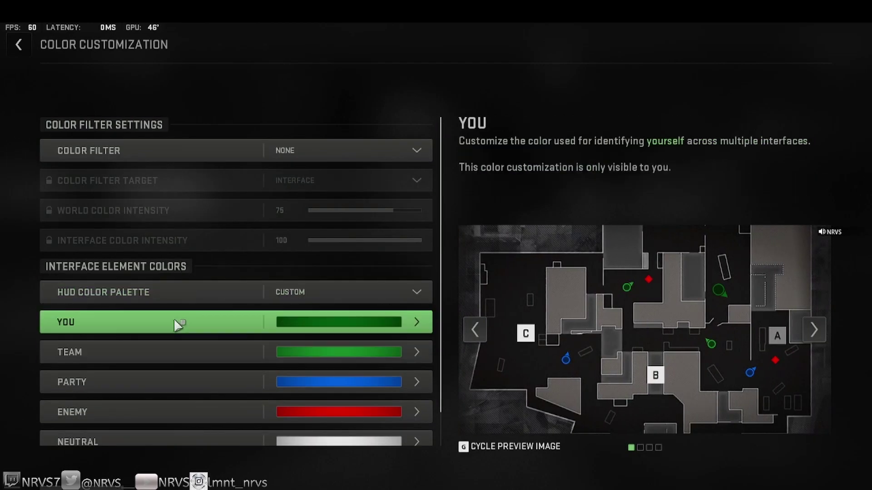
scroll(176, 321, down, 2)
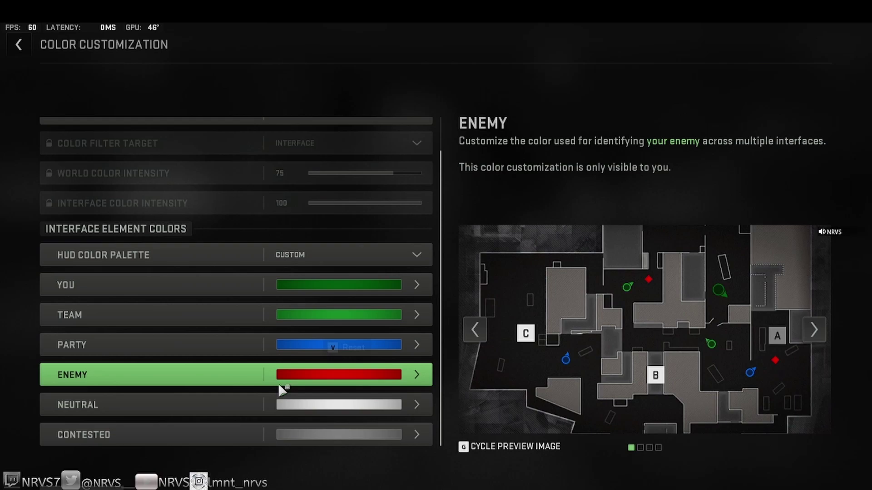
click(308, 378)
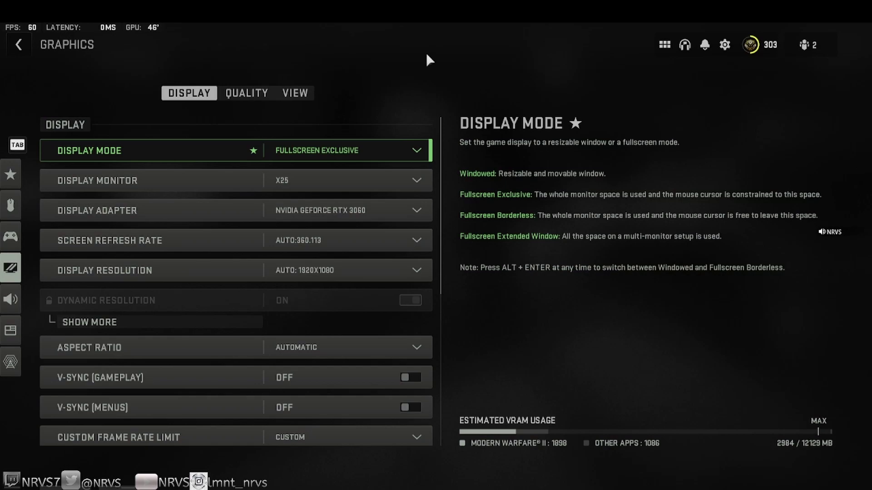
Step: Examine the available screen refresh rates in the graphics display settings
click(347, 244)
click(345, 240)
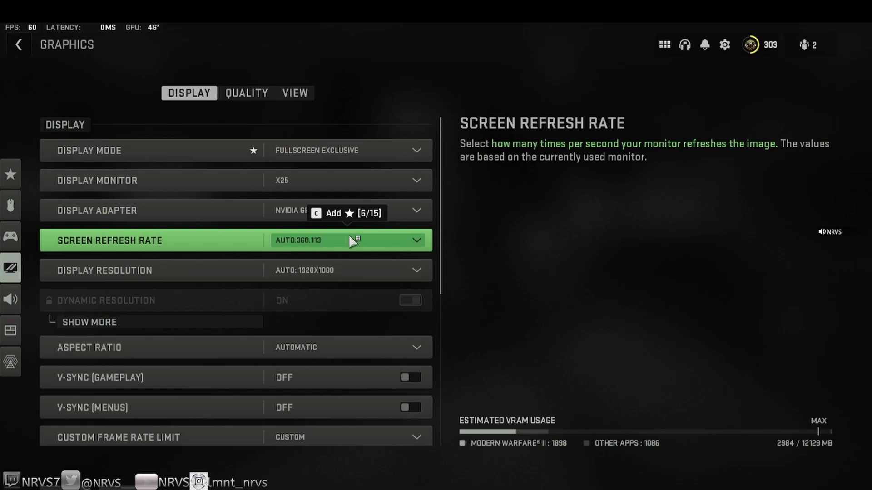
click(348, 234)
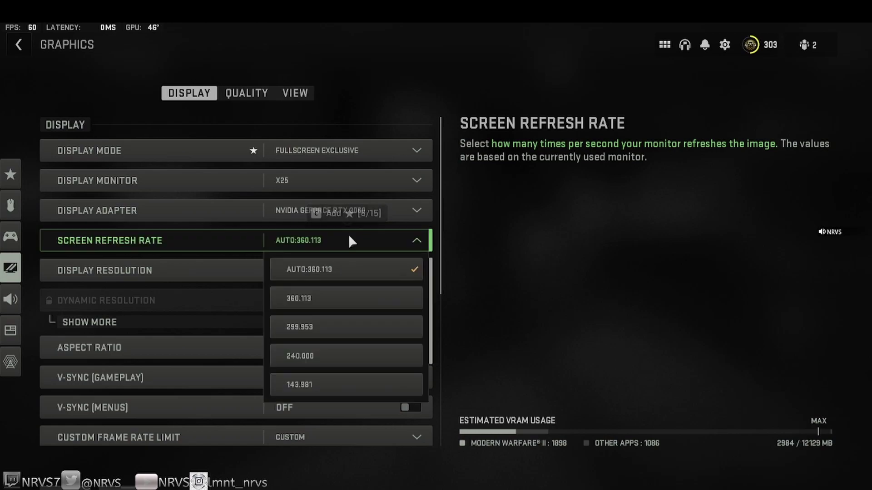
scroll(338, 354, down, 2)
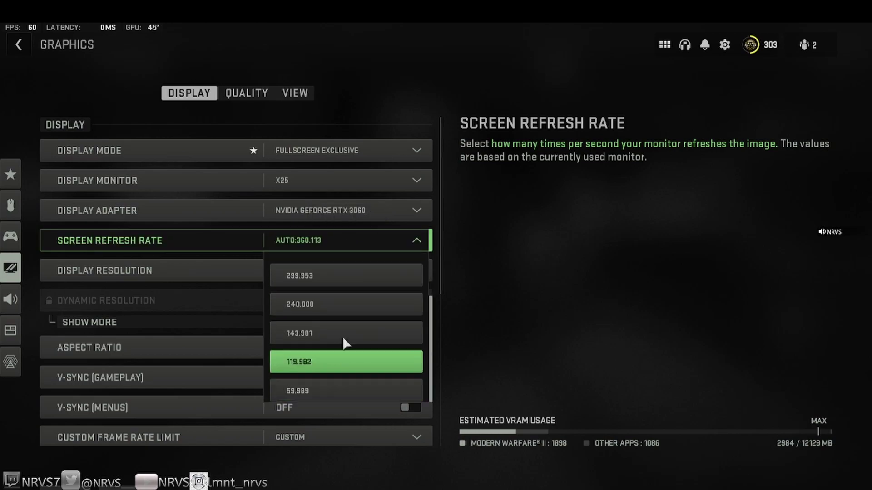
scroll(347, 318, up, 2)
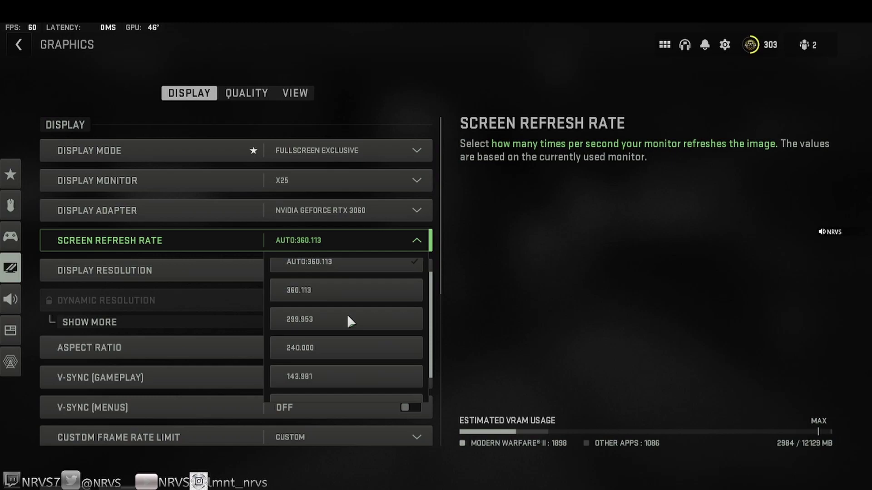
click(352, 241)
Step: Review the custom frame rate limits for gameplay, menus and out of focus, plus the gamma and brightness settings
scroll(117, 331, down, 2)
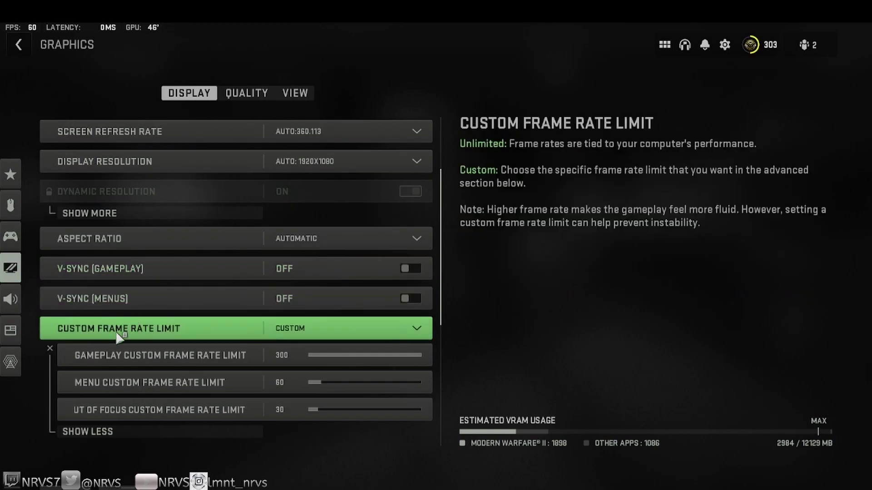
click(282, 334)
click(307, 331)
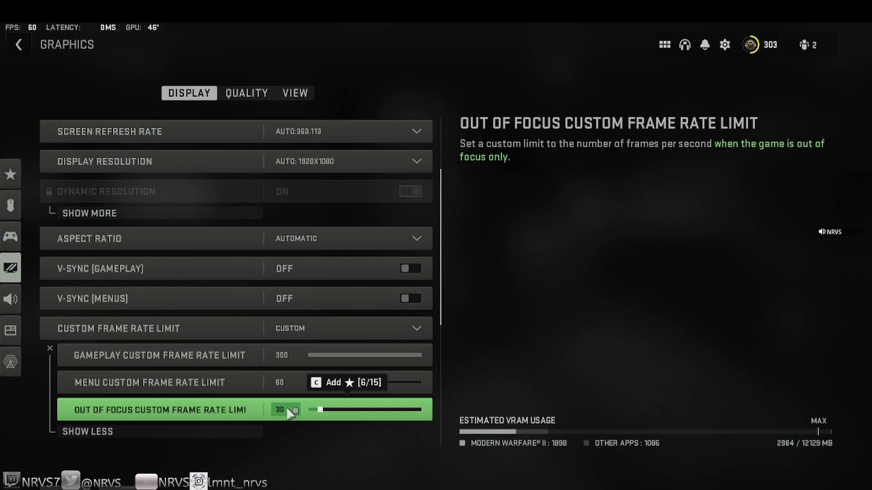
scroll(290, 413, down, 3)
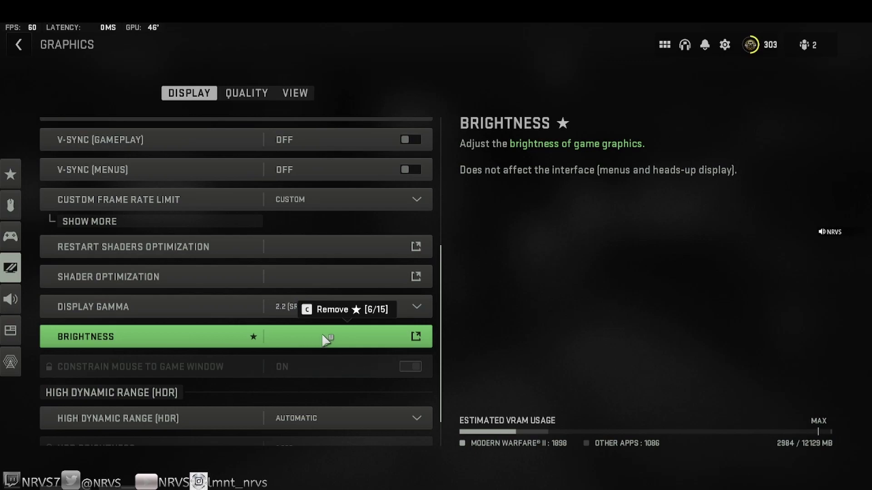
Step: Set the graphics quality preset to Minimum
key(e)
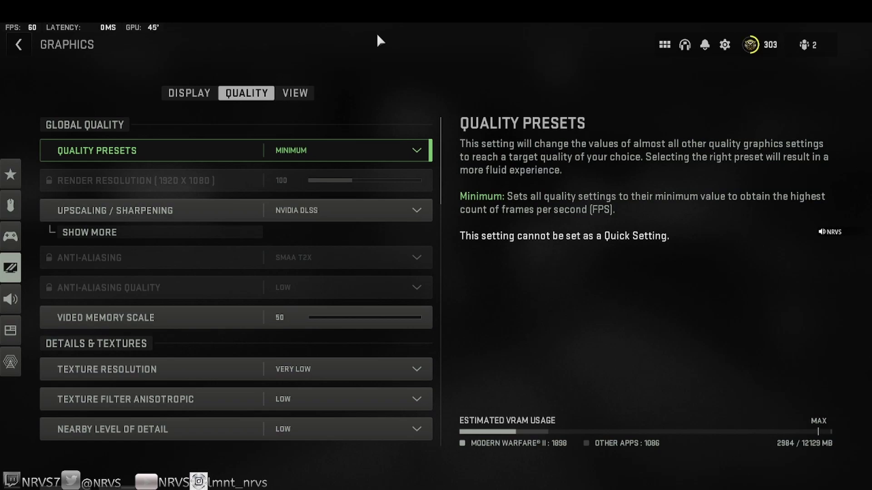
click(369, 145)
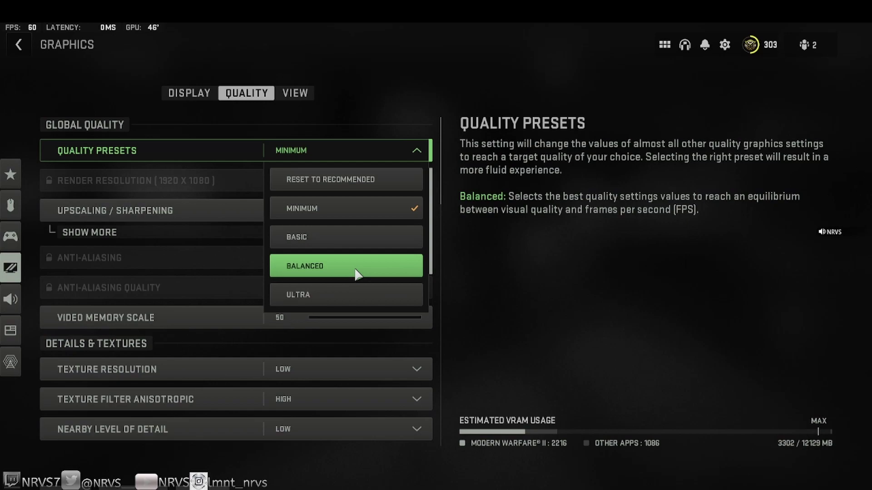
click(351, 209)
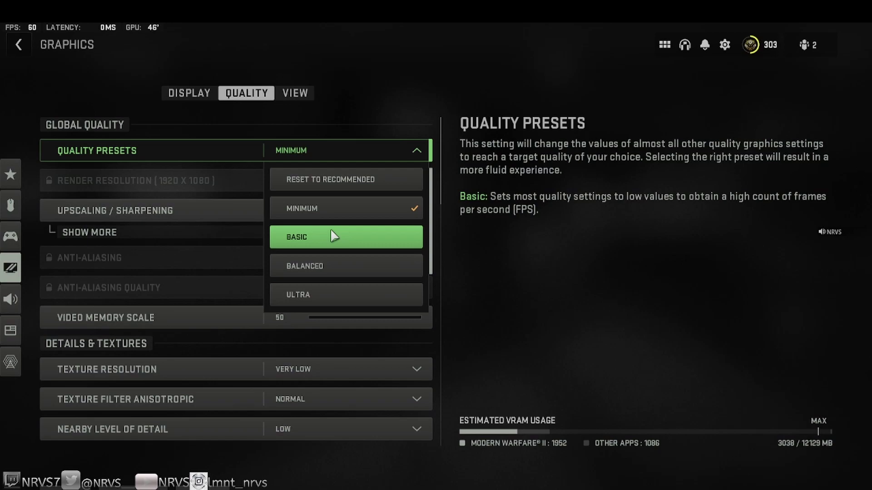
key(Escape)
Step: Check the options offered for texture resolution, anisotropic texture filter, and distant and nearby level of detail
scroll(359, 225, down, 3)
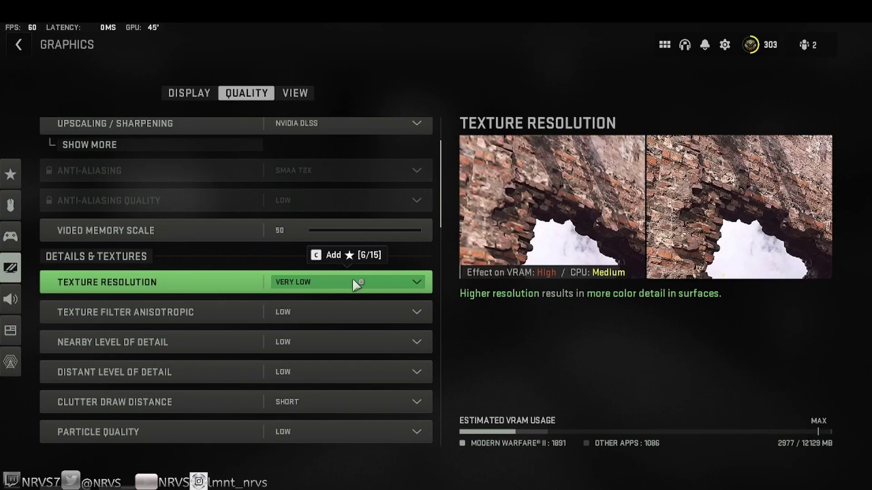
click(352, 277)
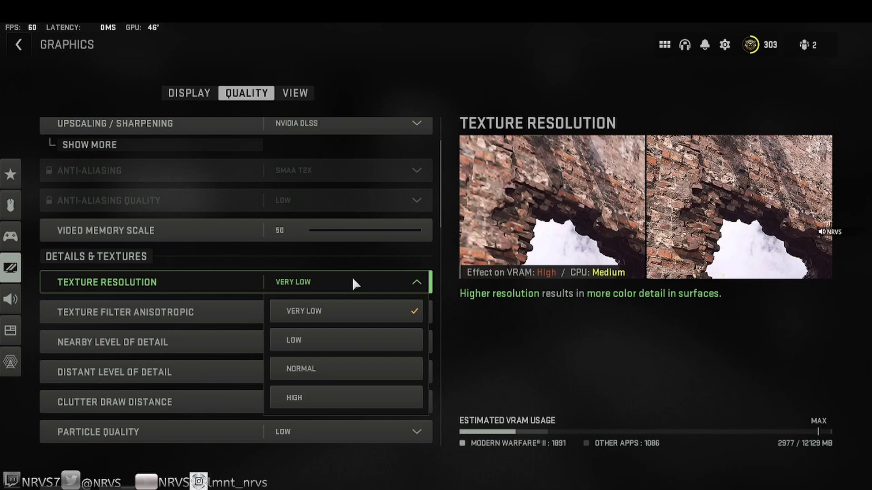
click(555, 347)
click(387, 312)
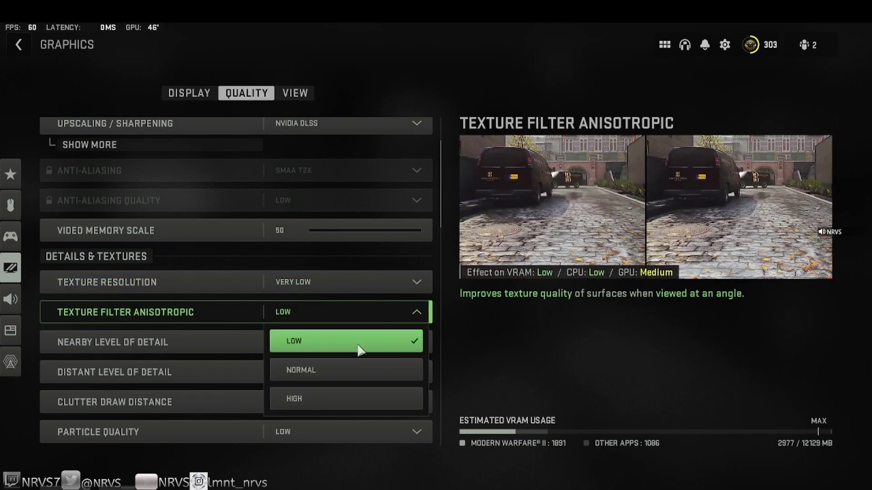
click(512, 389)
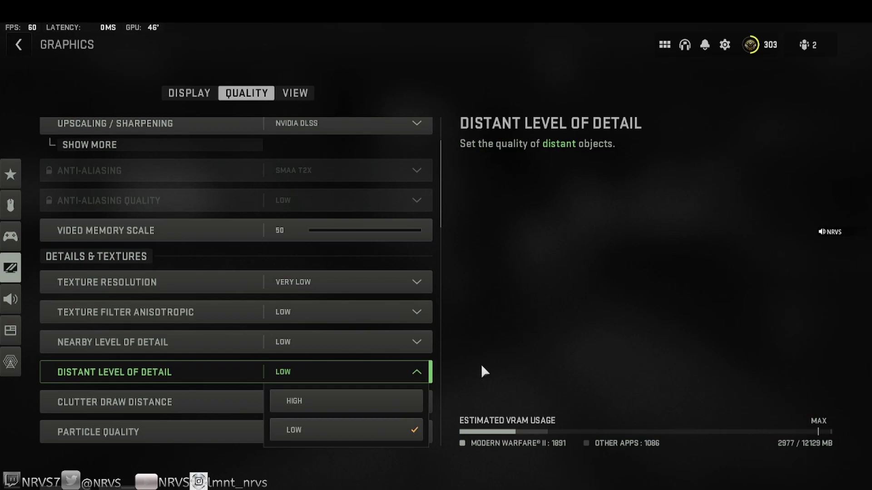
click(482, 368)
click(360, 340)
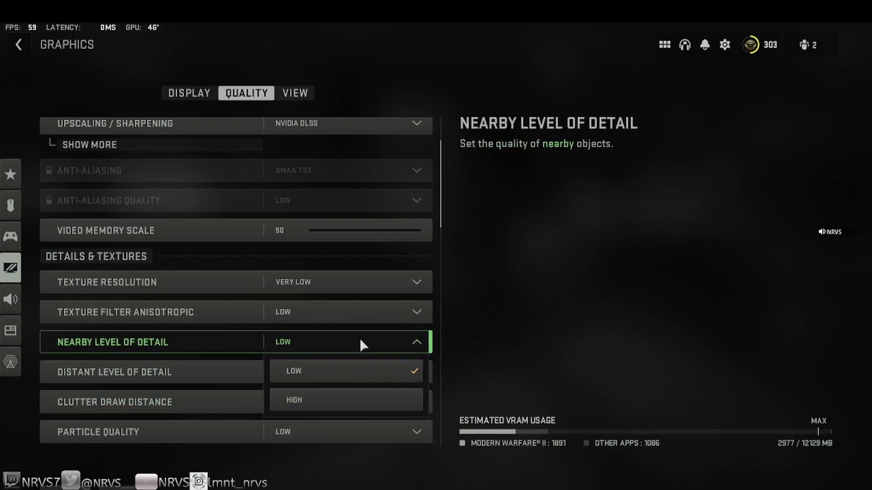
click(547, 353)
Step: Review the remaining details and textures settings, from clutter draw distance and particle quality through terrain memory, streaming and water caustics
scroll(316, 331, down, 3)
scroll(318, 339, down, 2)
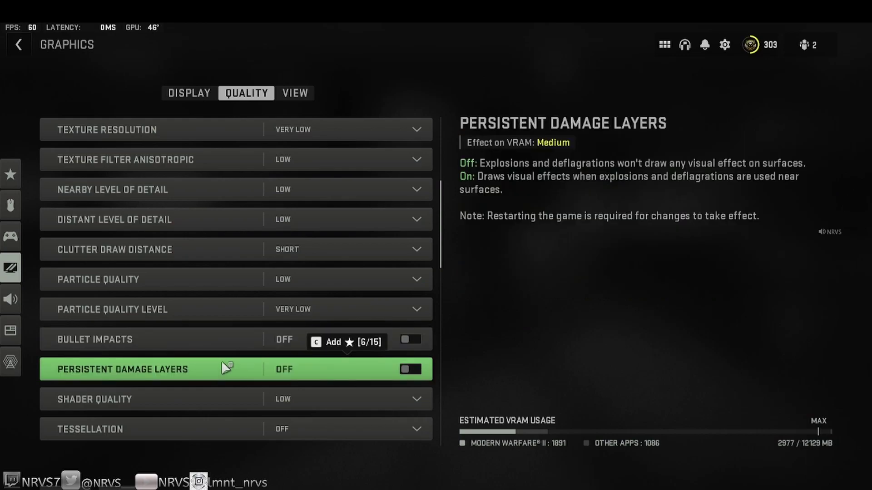
scroll(319, 358, down, 1)
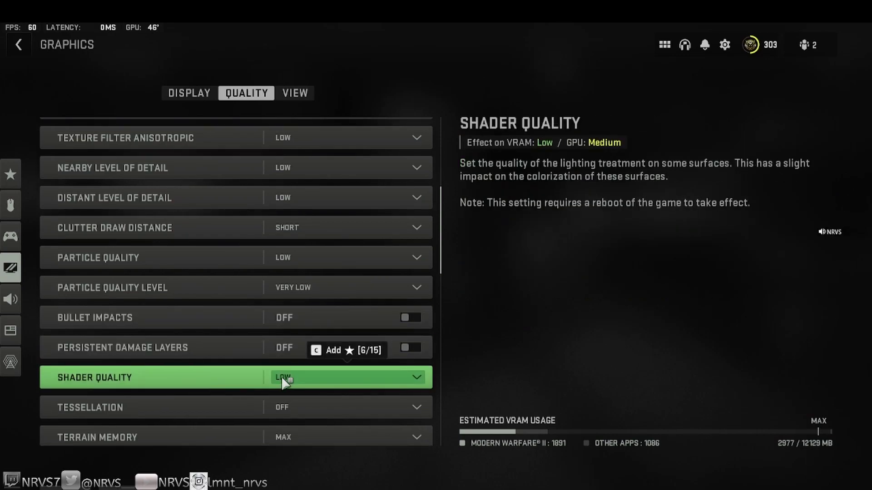
scroll(279, 386, down, 1)
scroll(318, 380, down, 1)
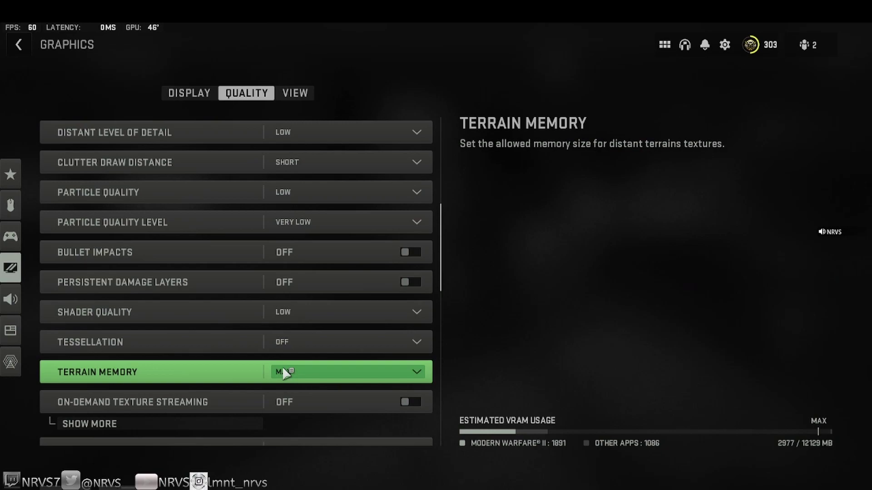
scroll(352, 292, down, 3)
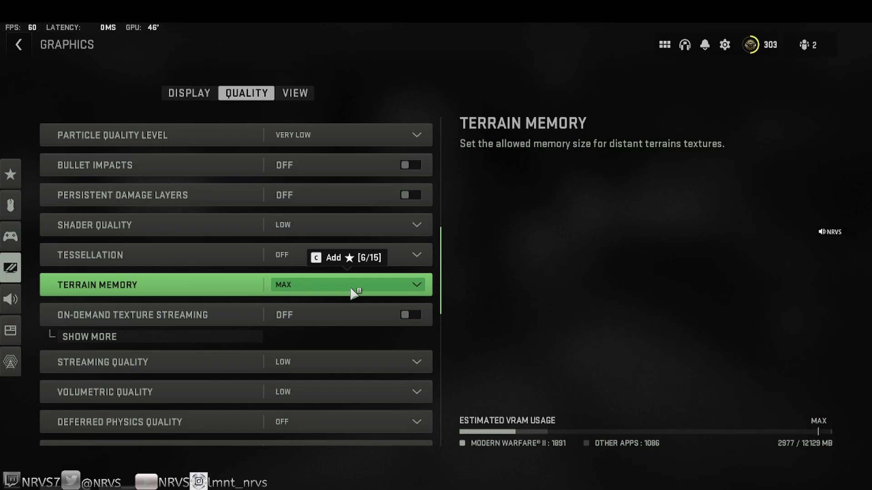
scroll(354, 293, down, 2)
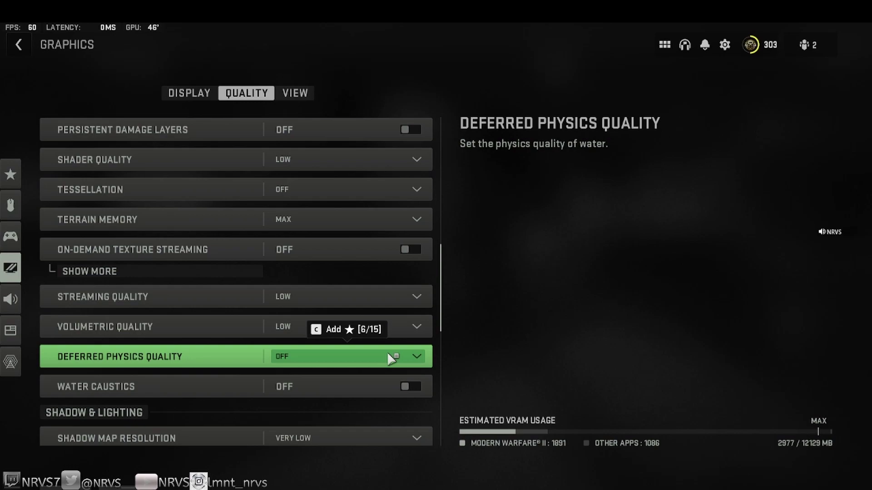
Step: Review the shadow and lighting settings and the post-processing effects, including NVIDIA Reflex Low Latency, motion blur and film grain
scroll(387, 352, down, 4)
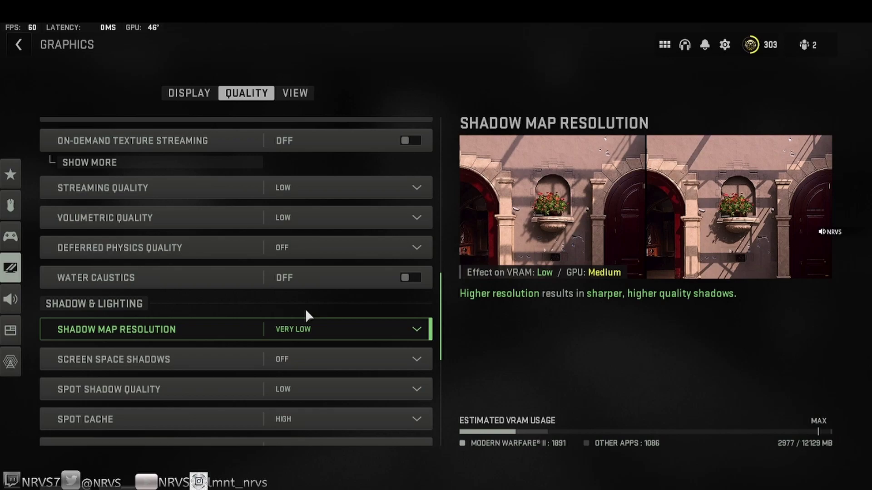
scroll(332, 372, down, 2)
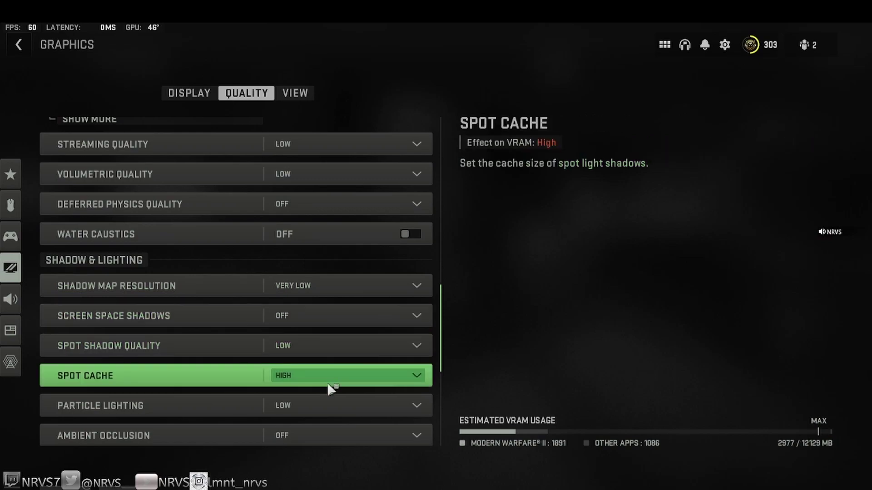
scroll(330, 388, down, 1)
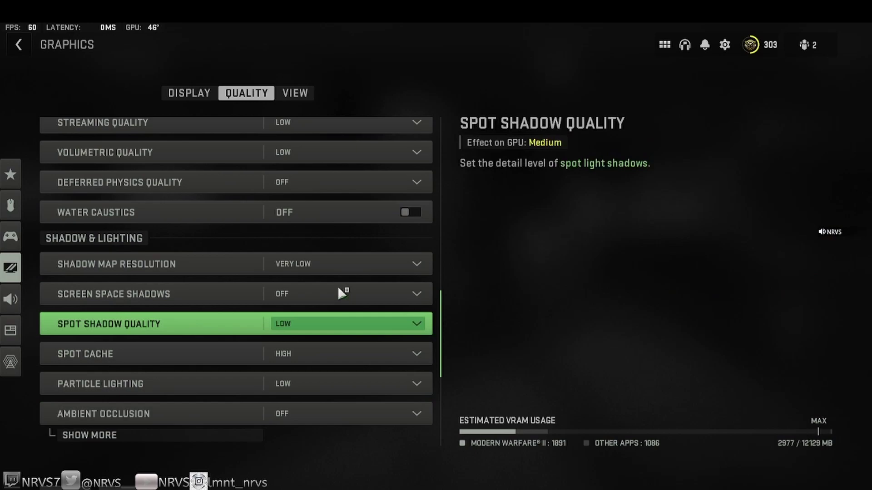
scroll(325, 371, down, 1)
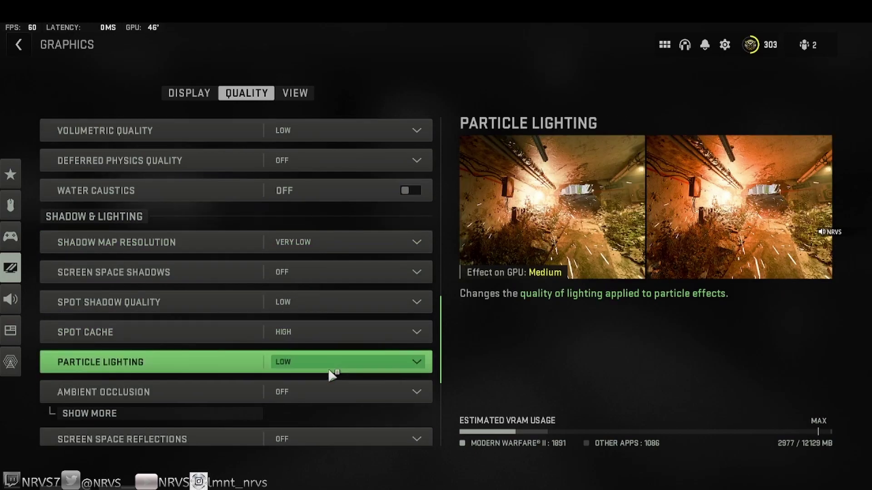
scroll(329, 370, down, 1)
scroll(327, 368, down, 4)
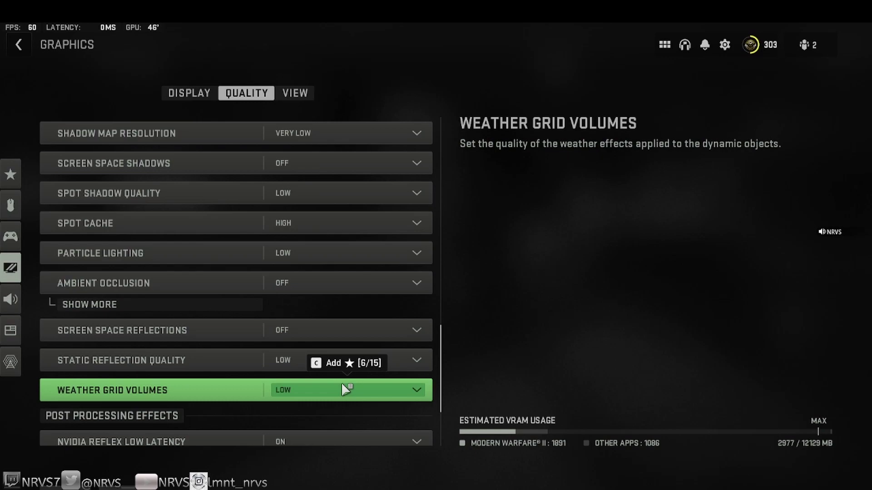
scroll(341, 382, down, 1)
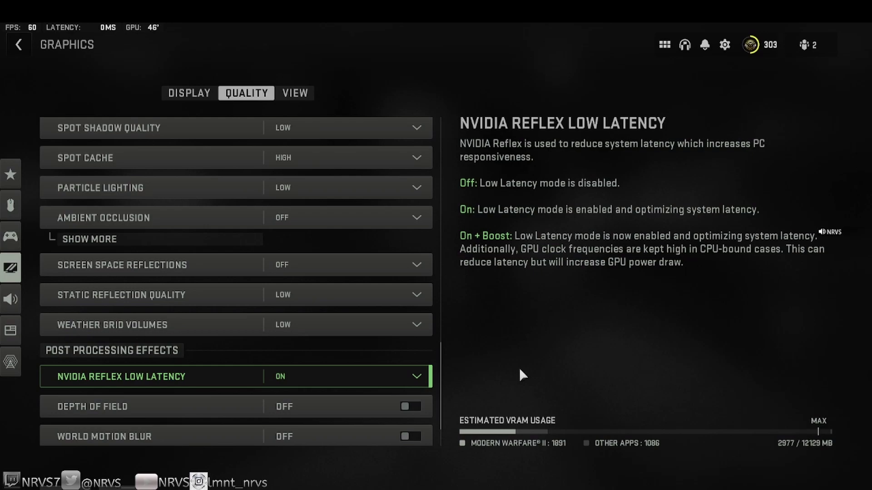
scroll(356, 357, down, 1)
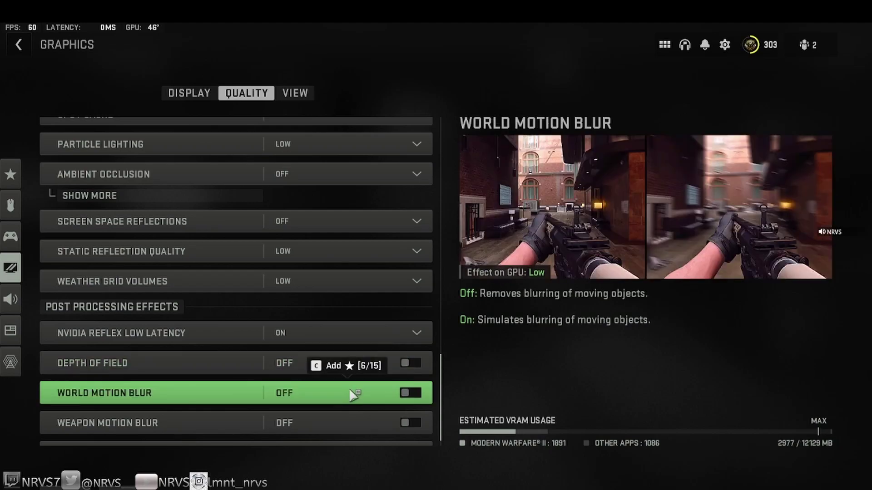
scroll(350, 390, down, 1)
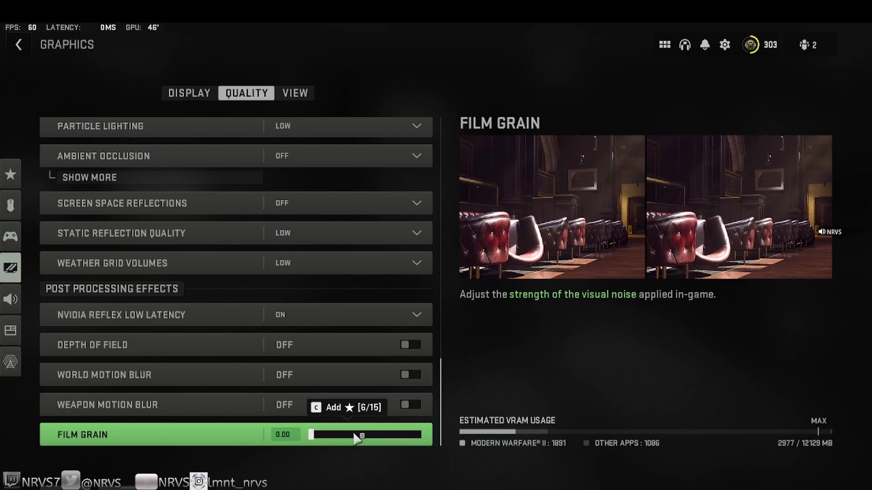
Step: Try a field of view of 120 in the view settings and return it to 90
click(295, 93)
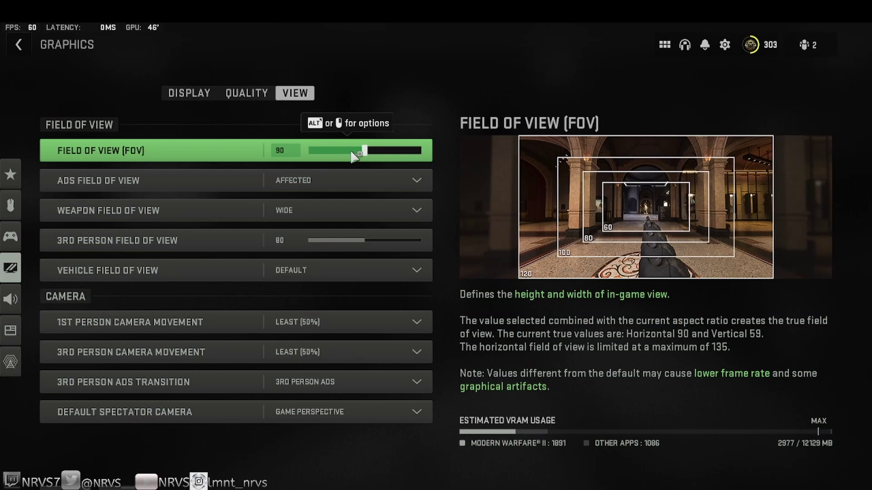
drag(363, 153, 425, 154)
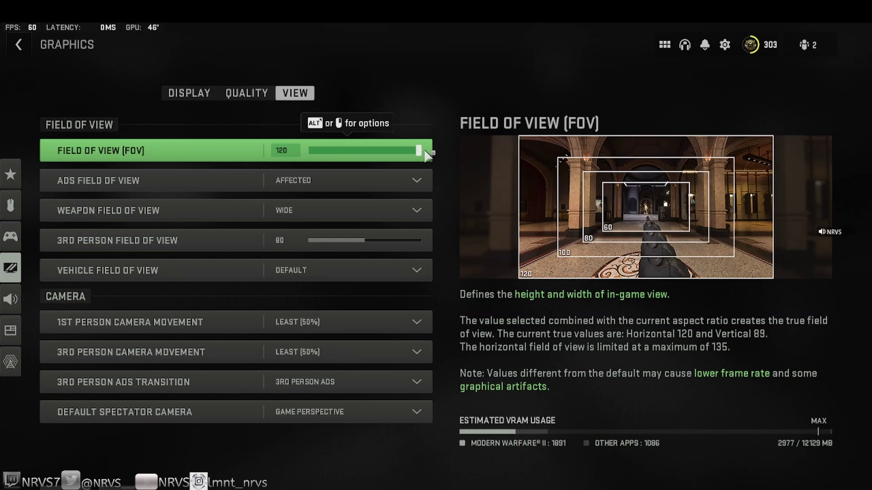
drag(425, 152, 364, 157)
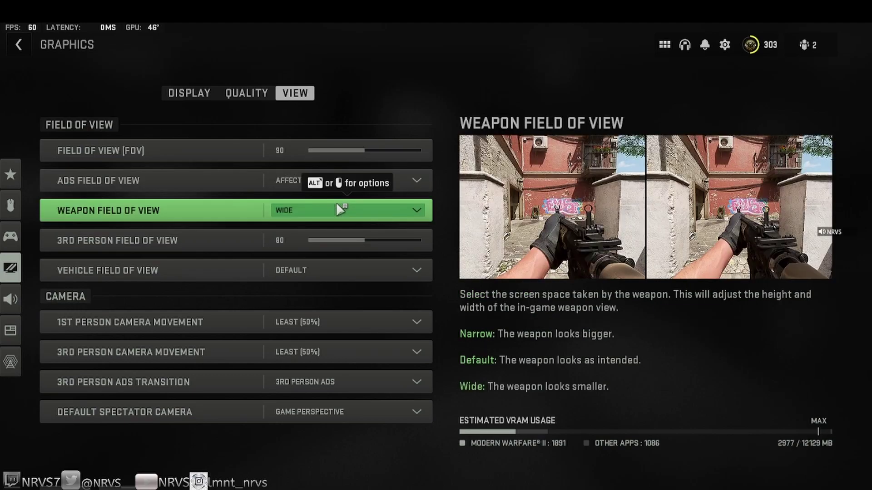
Step: Check the options offered for weapon field of view and 1st person camera movement, keeping Wide and Least (50%)
click(336, 204)
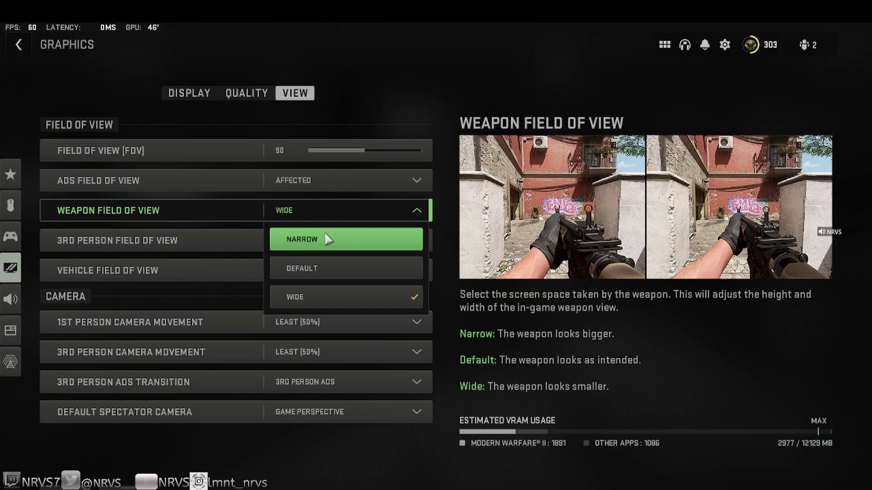
click(353, 211)
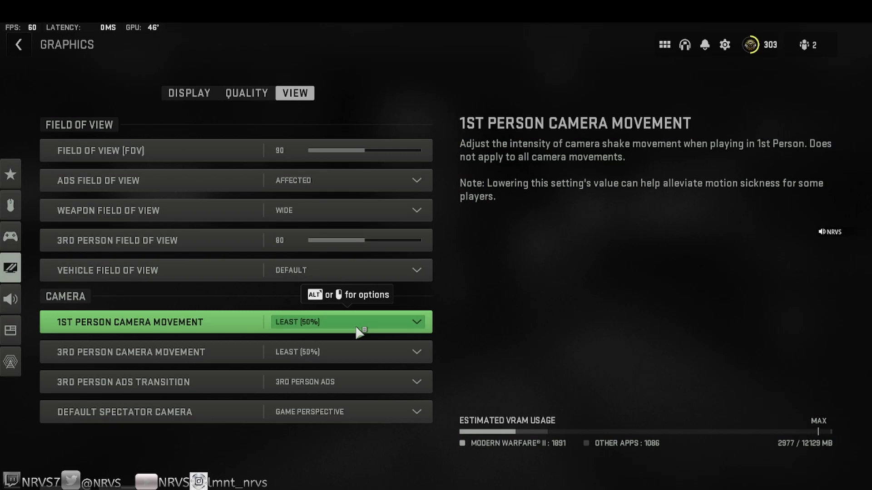
click(358, 323)
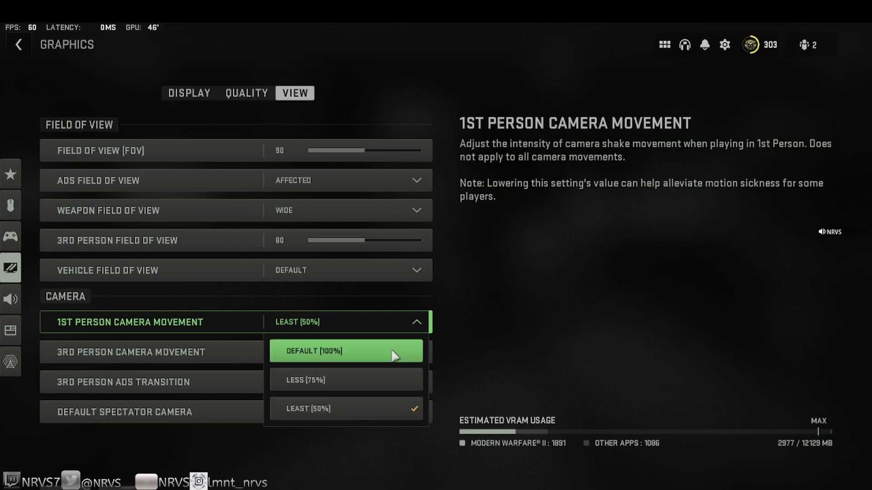
key(Escape)
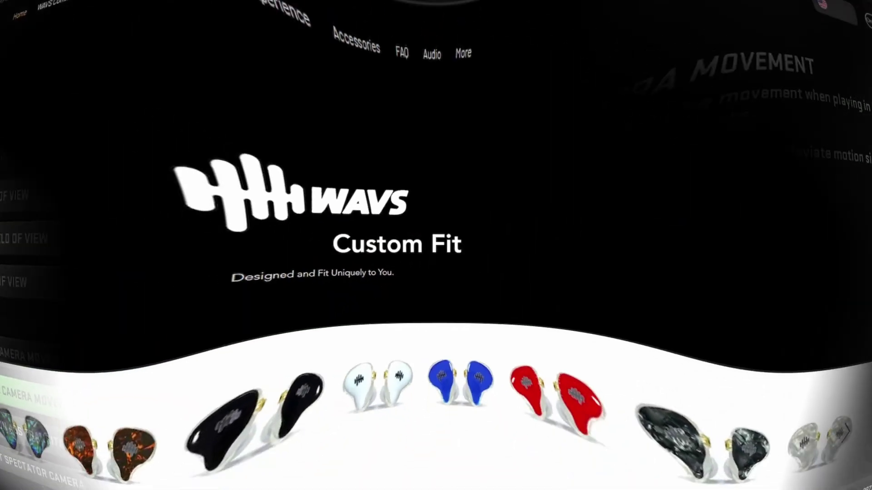
Step: Switch to the browser and look through the WAVS Custom home page's earphone designs, fit types and features
scroll(18, 199, down, 5)
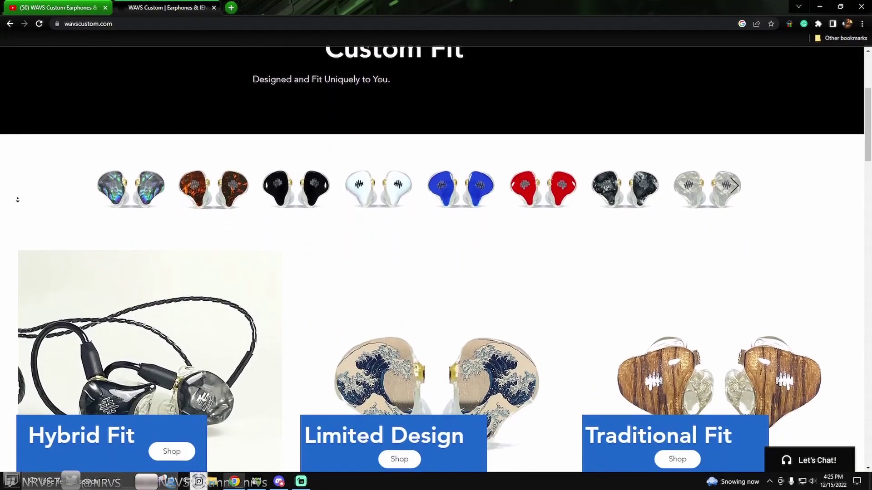
scroll(18, 199, down, 6)
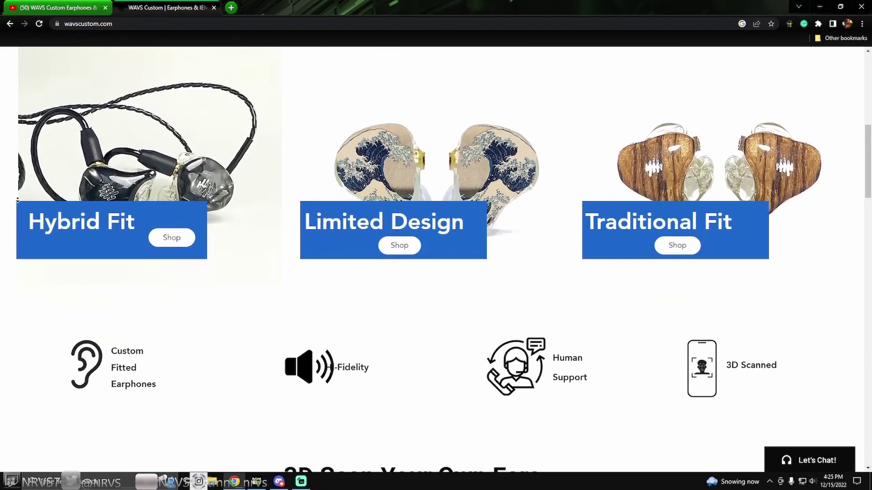
scroll(18, 200, down, 5)
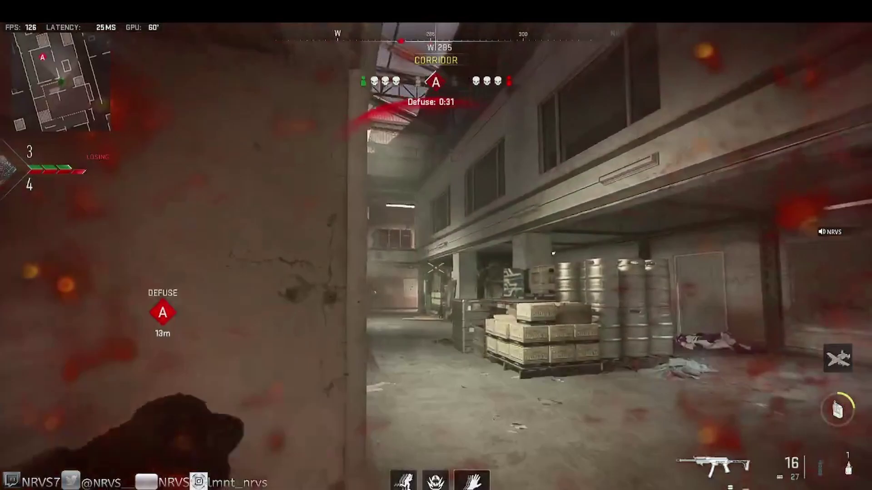
key(r)
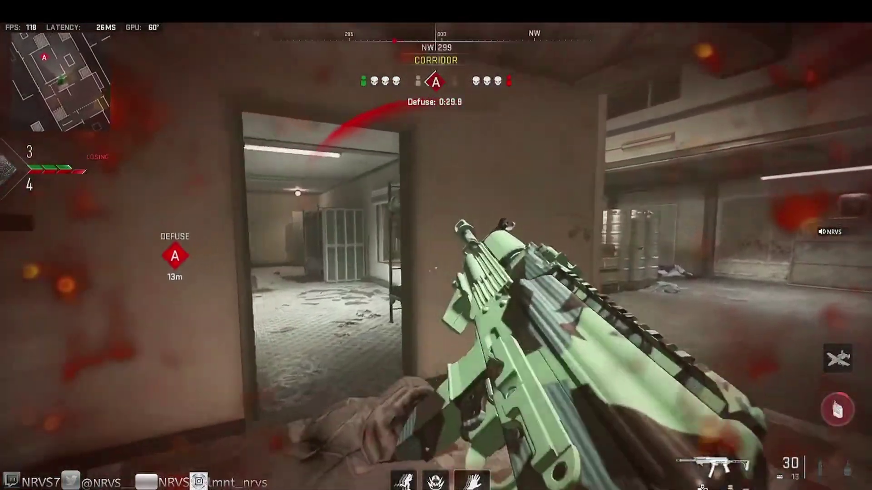
key(w)
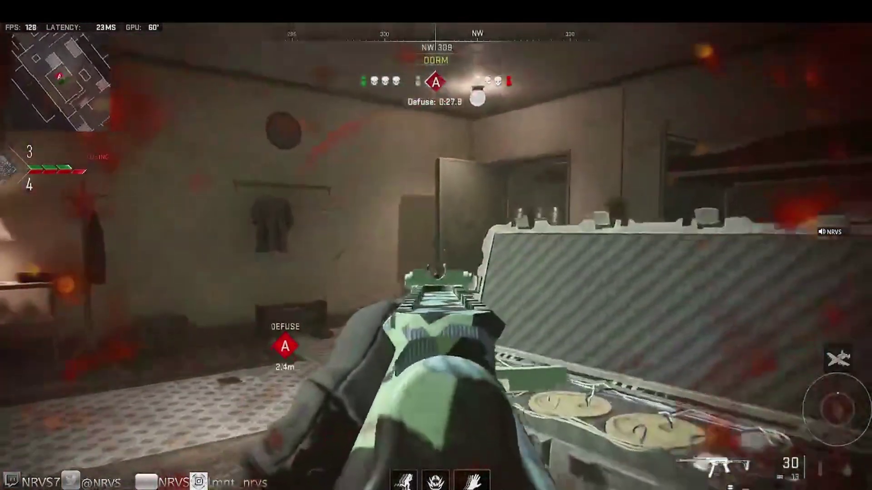
key(w)
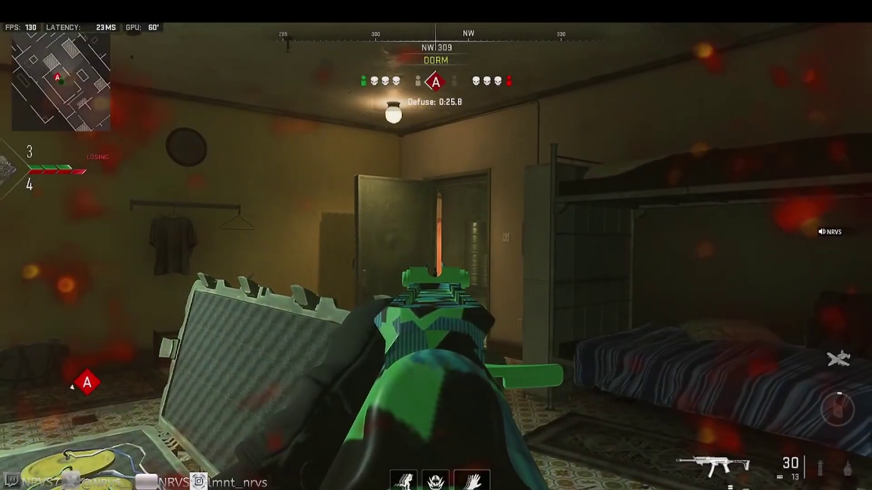
key(w)
click(436, 245)
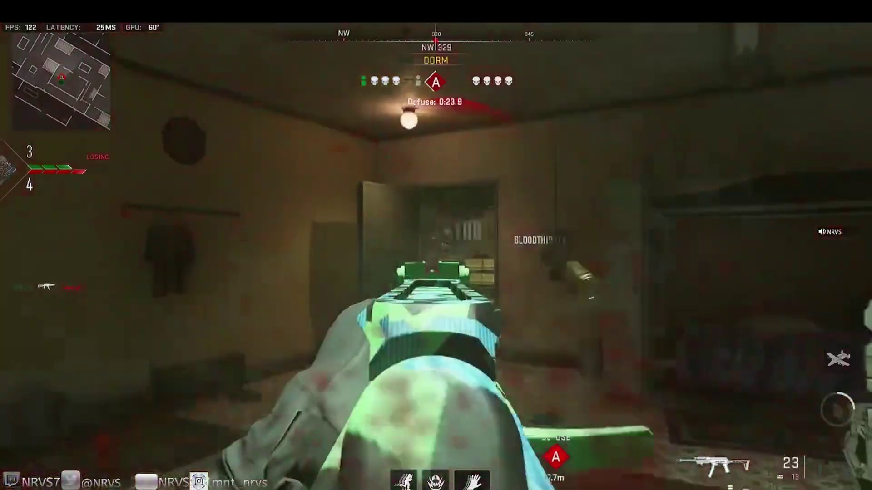
key(f)
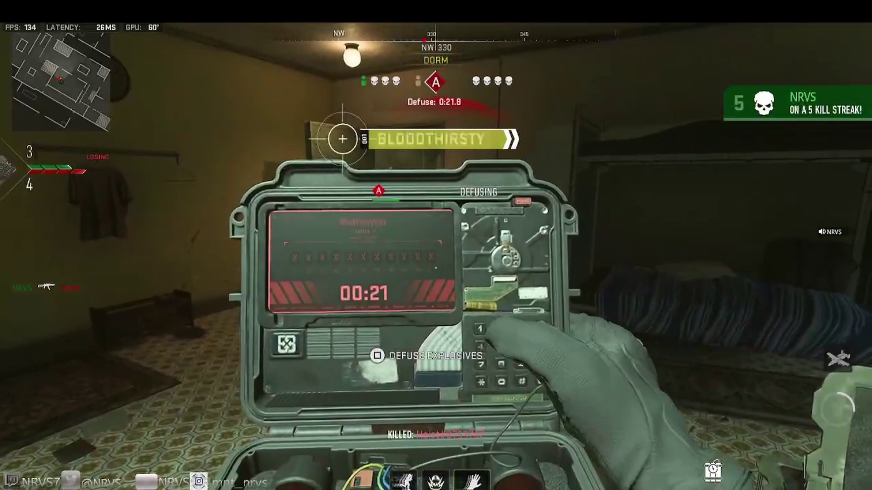